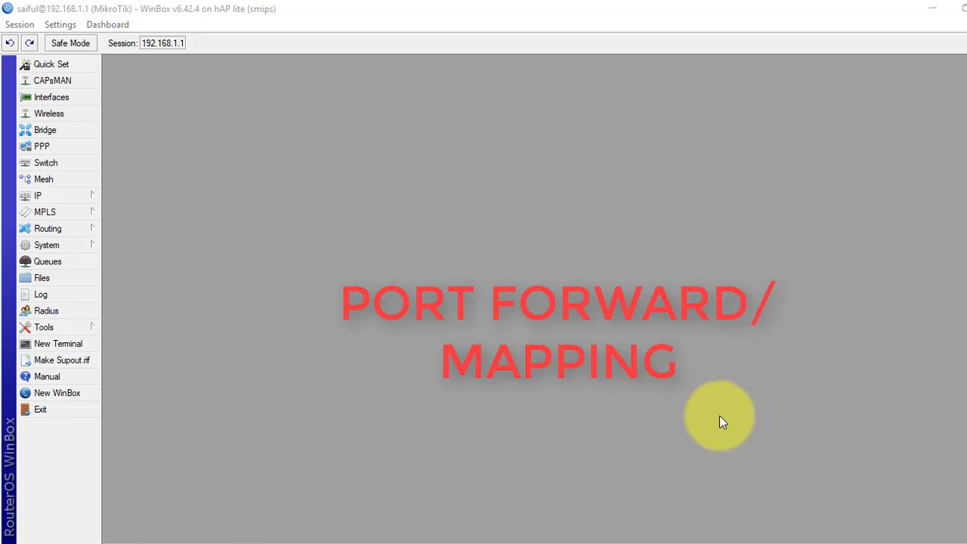
Step: Bring Foxit Reader forward to show the Fig 16.1 network diagram PDF
{"action": "left_click", "coordinate": [626, 541]}
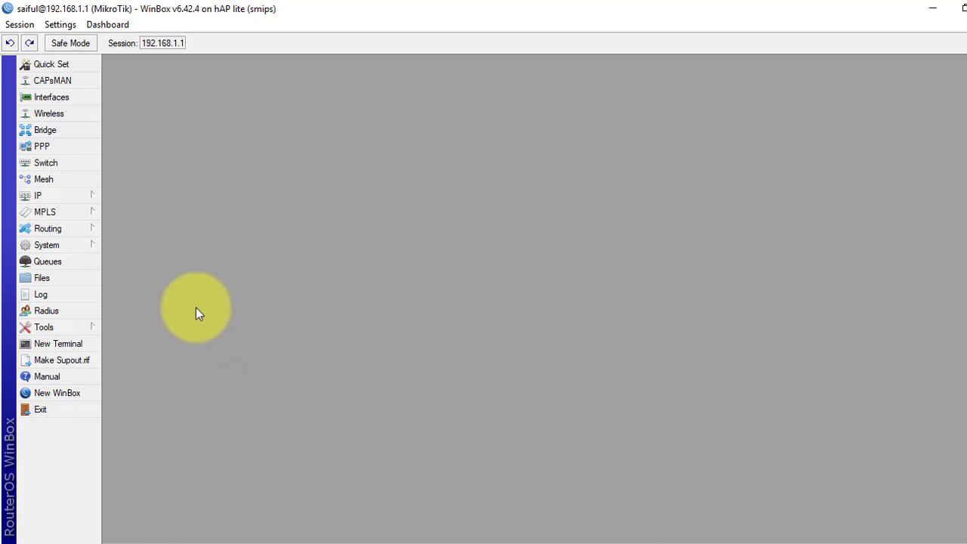
Step: Open IP > Firewall on the NAT list showing the srcnat masquerade rule
{"action": "left_click", "coordinate": [86, 198]}
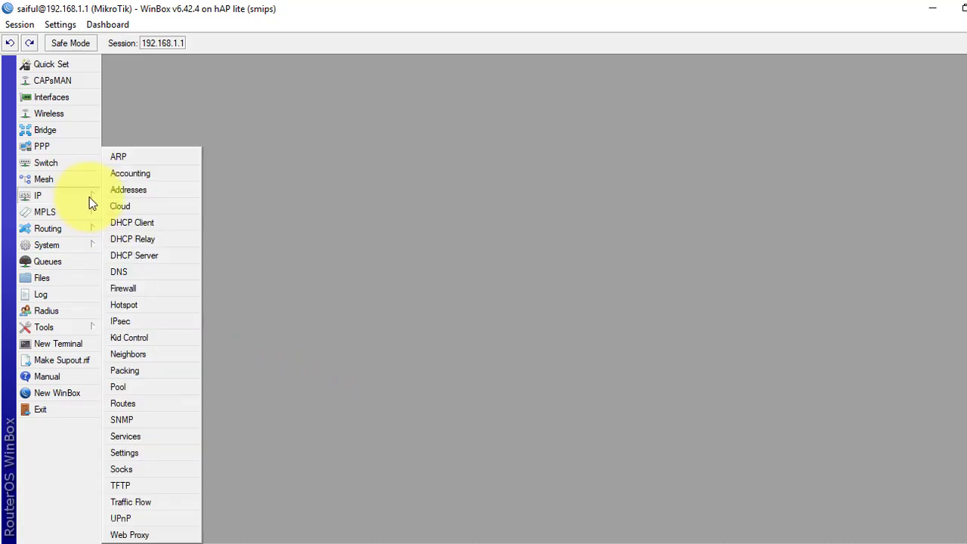
{"action": "left_click", "coordinate": [136, 288]}
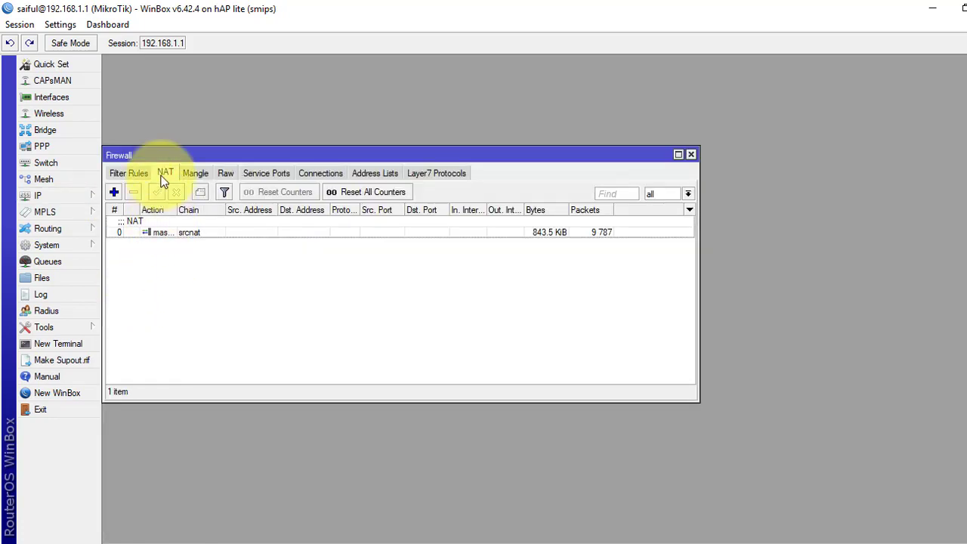
Step: Add a new NAT rule with chain dstnat and start editing its Dst. Address
{"action": "left_click", "coordinate": [115, 194]}
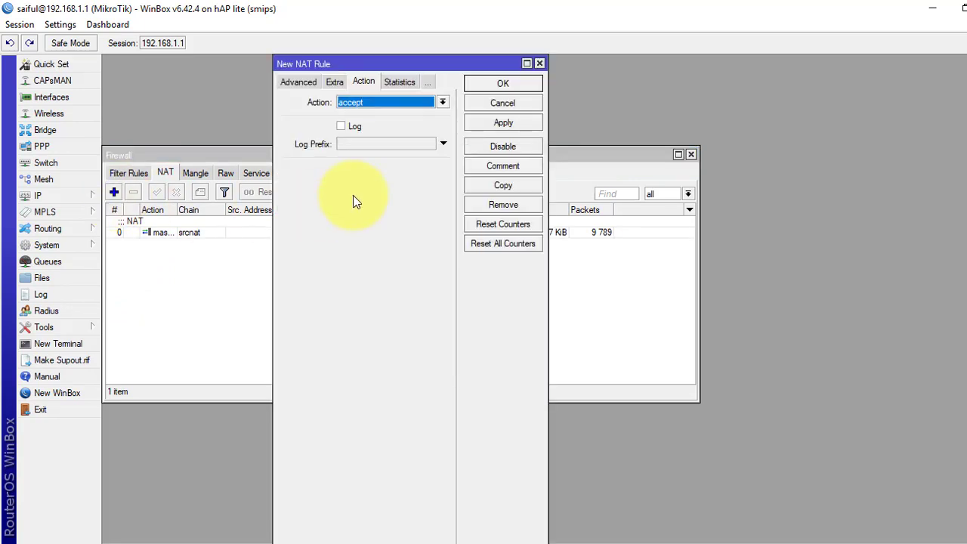
{"action": "left_click", "coordinate": [290, 85]}
{"action": "left_click", "coordinate": [289, 85]}
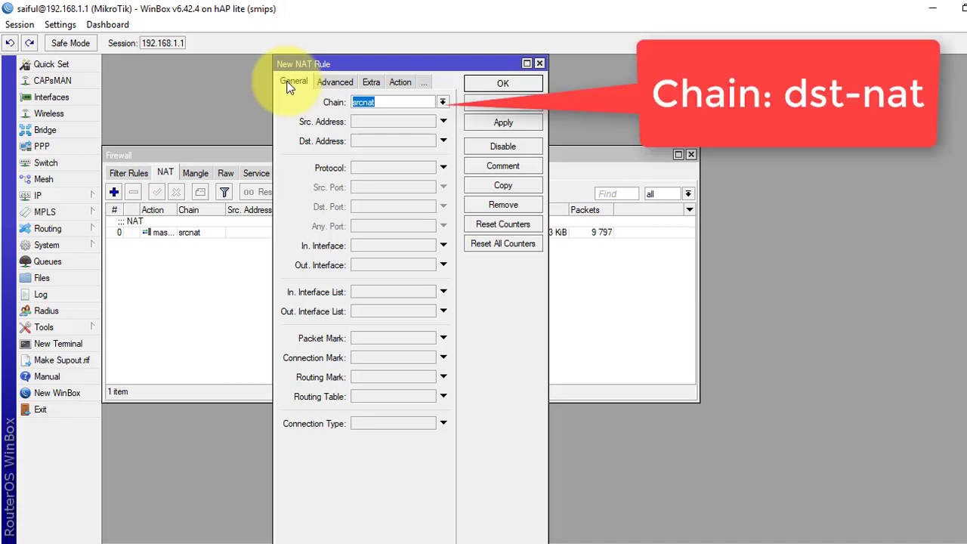
{"action": "left_click", "coordinate": [441, 102]}
{"action": "left_click", "coordinate": [417, 113]}
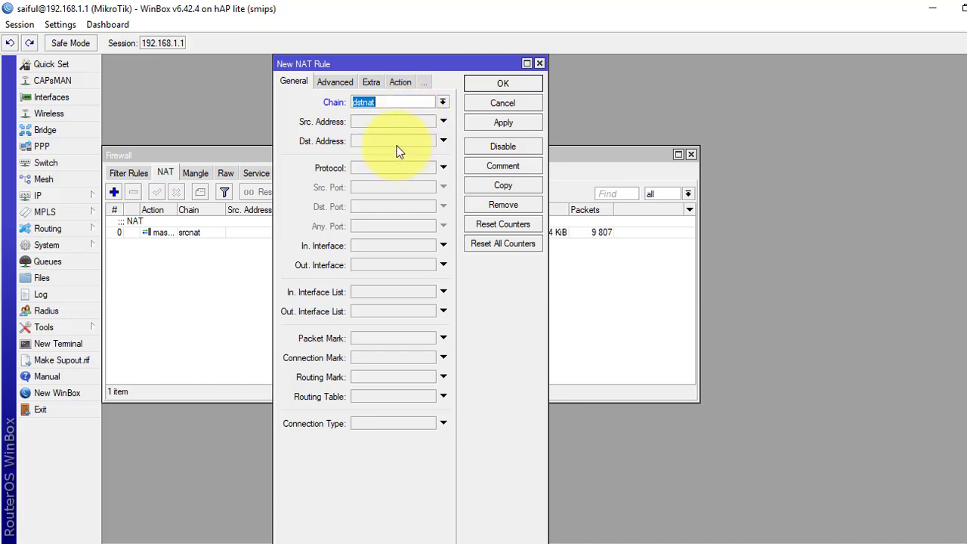
{"action": "left_click", "coordinate": [399, 143]}
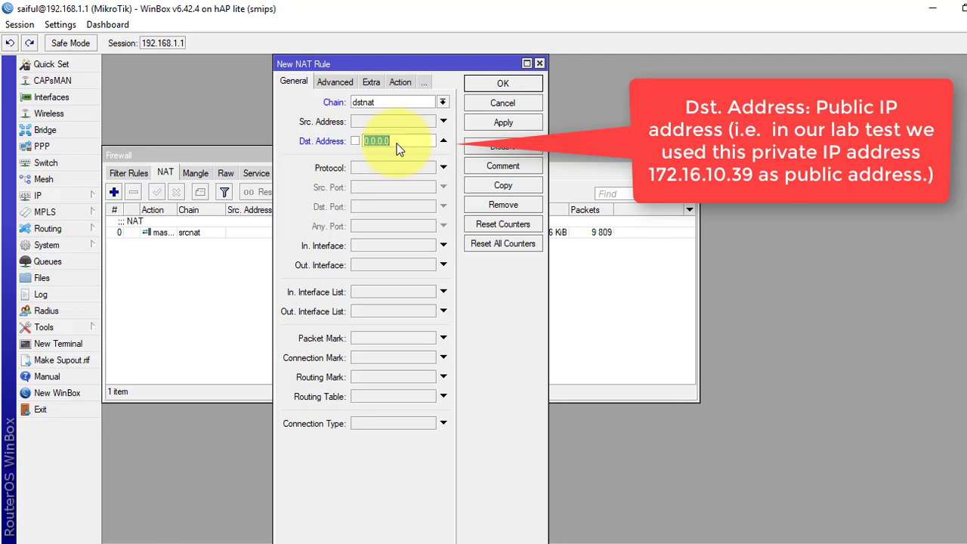
Step: Copy the WAN IP 172.16.10.39, without /24, from IP > Addresses
{"action": "left_click", "coordinate": [70, 196]}
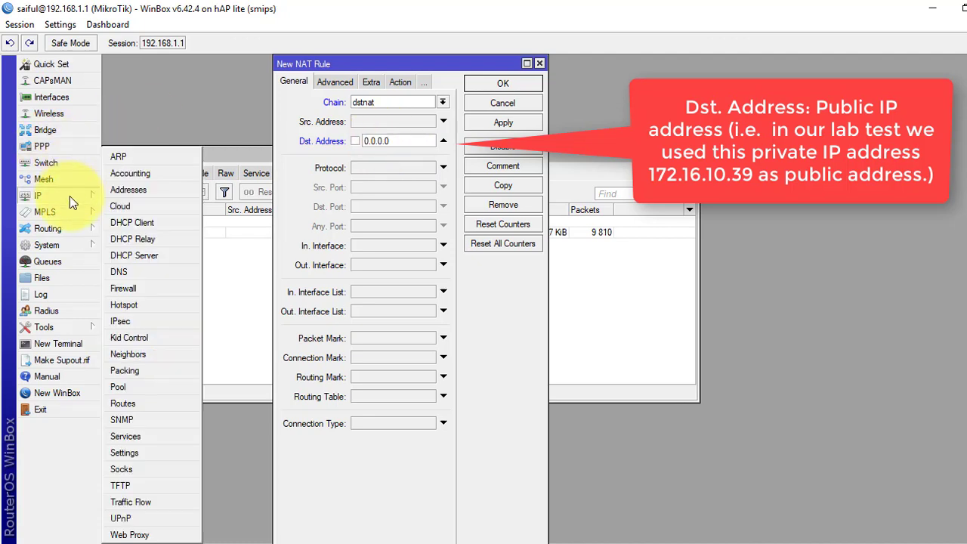
{"action": "left_click", "coordinate": [125, 189]}
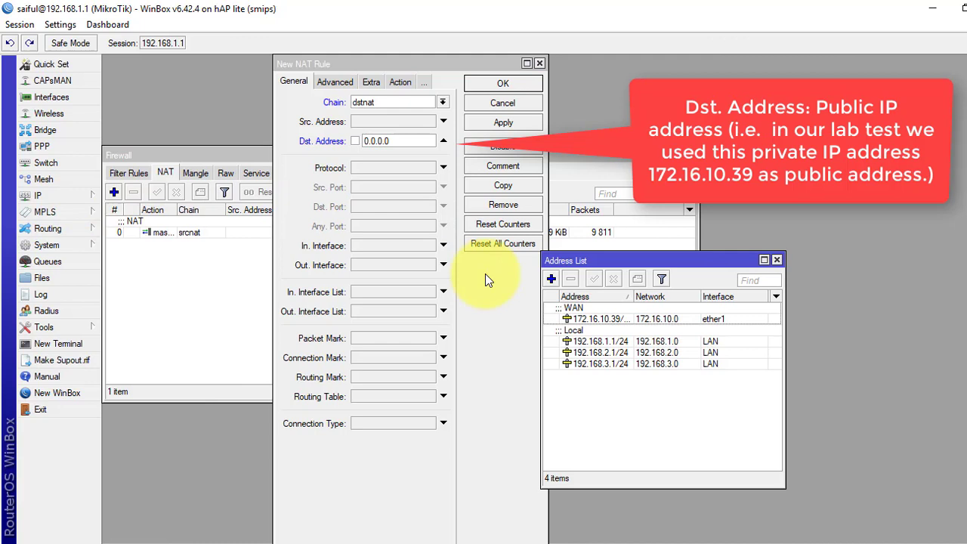
{"action": "double_click", "coordinate": [609, 318]}
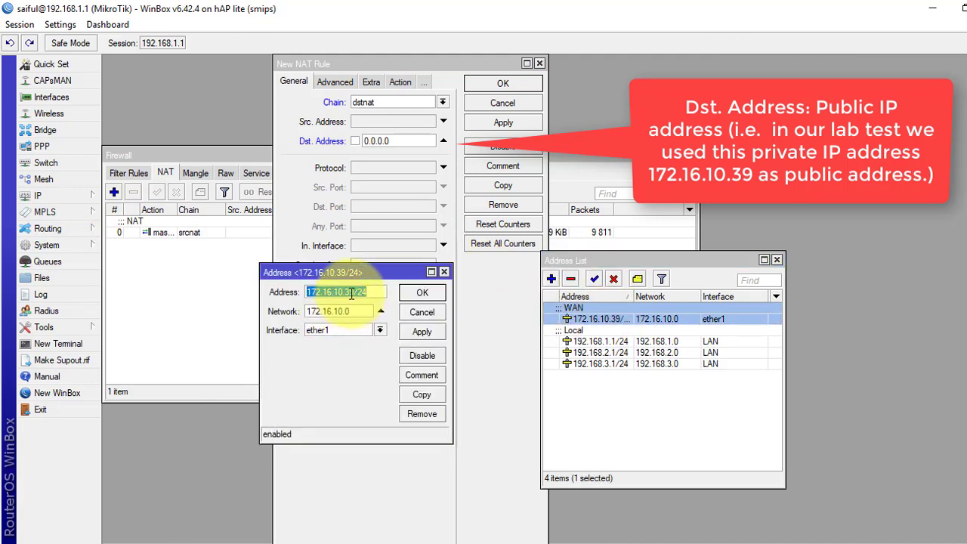
{"action": "left_click", "coordinate": [353, 292]}
{"action": "left_click_drag", "start_coordinate": [353, 292], "coordinate": [290, 291]}
{"action": "key", "text": "ctrl+c"}
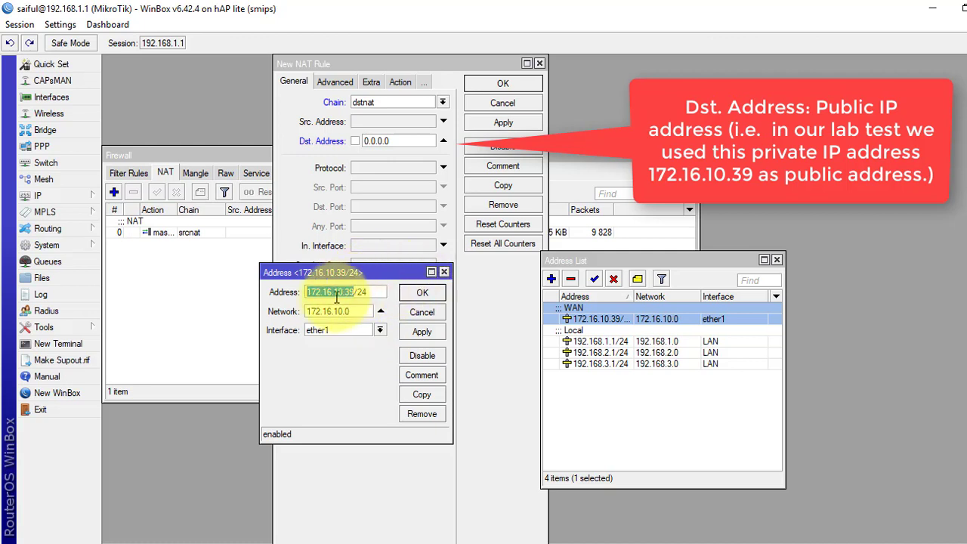
{"action": "left_click", "coordinate": [446, 270]}
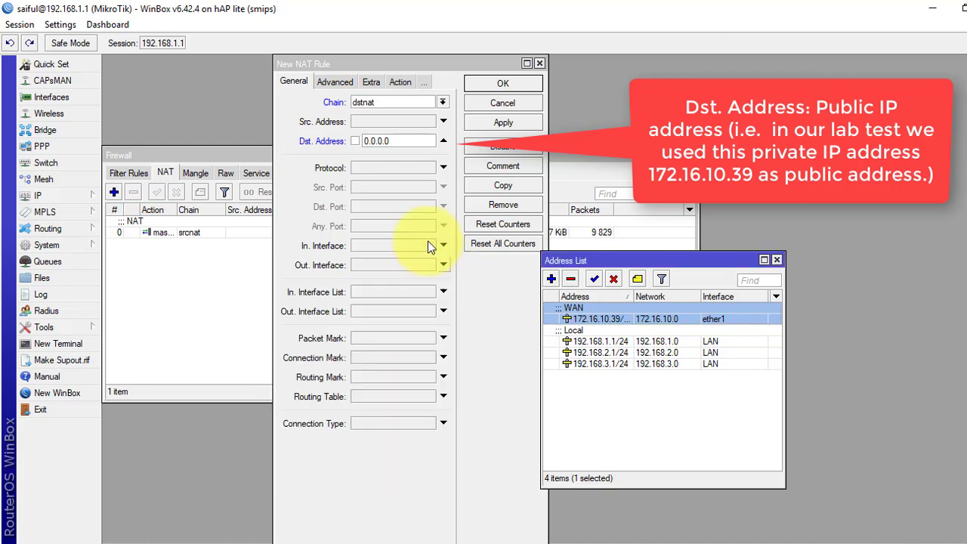
Step: Set the rule's Dst. Address 172.16.10.39, Protocol 6 (tcp) and Dst. Port 21
{"action": "left_click", "coordinate": [397, 140]}
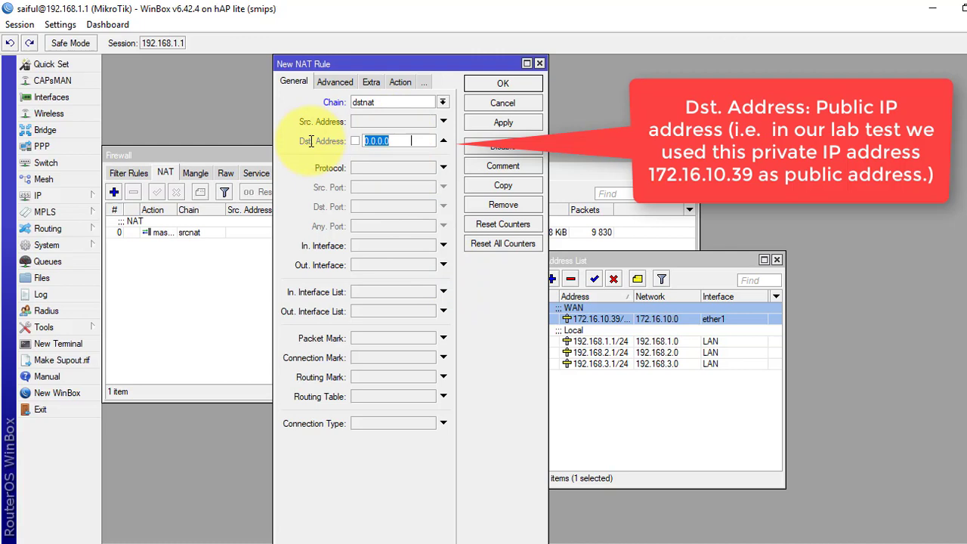
{"action": "key", "text": "ctrl+v"}
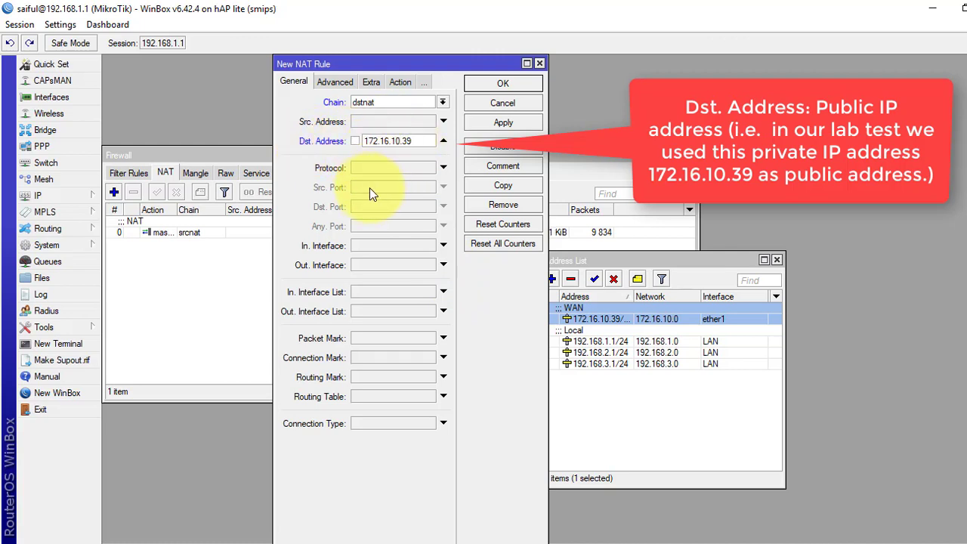
{"action": "left_click", "coordinate": [363, 168]}
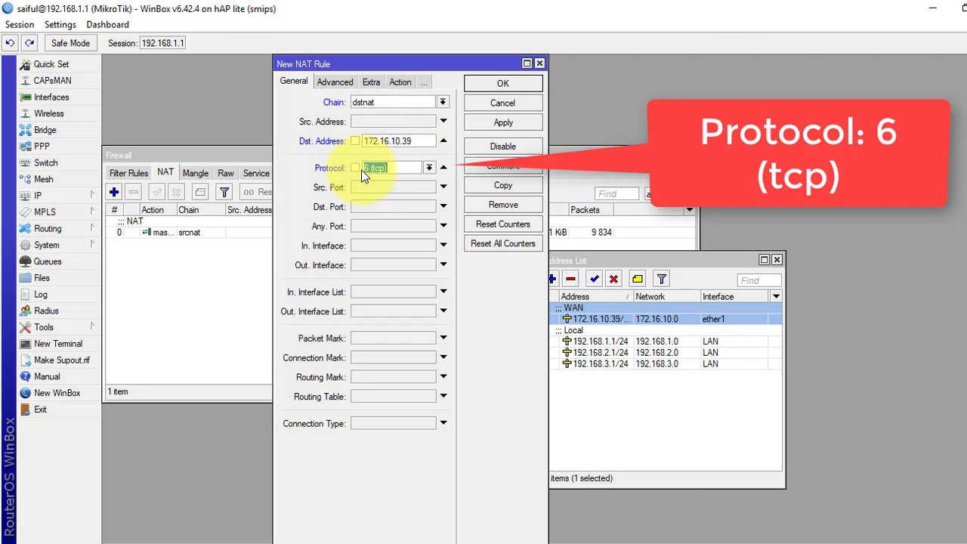
{"action": "left_click", "coordinate": [366, 207]}
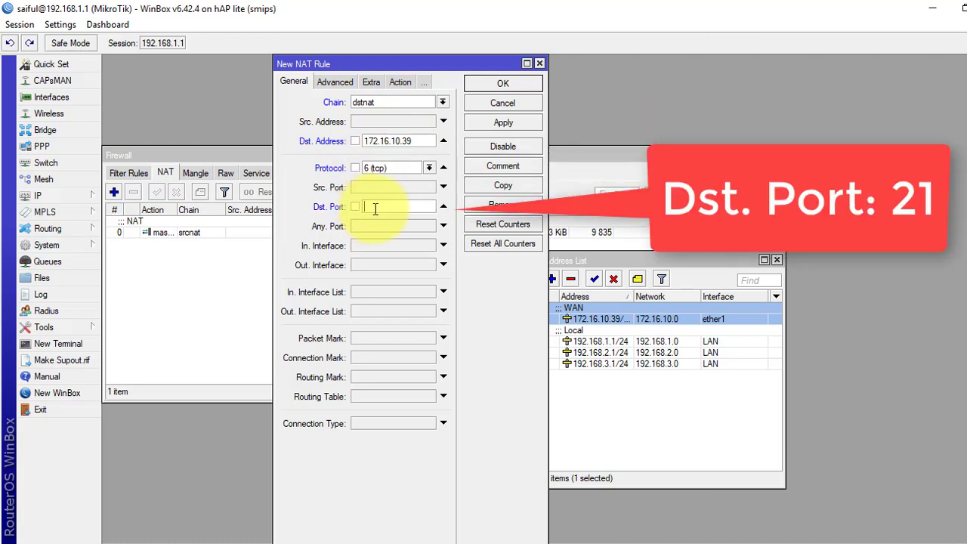
{"action": "type", "text": "21"}
Step: Set the rule action to dst-nat, forwarding to 192.168.1.249 port 21
{"action": "left_click", "coordinate": [399, 83]}
{"action": "left_click", "coordinate": [389, 101]}
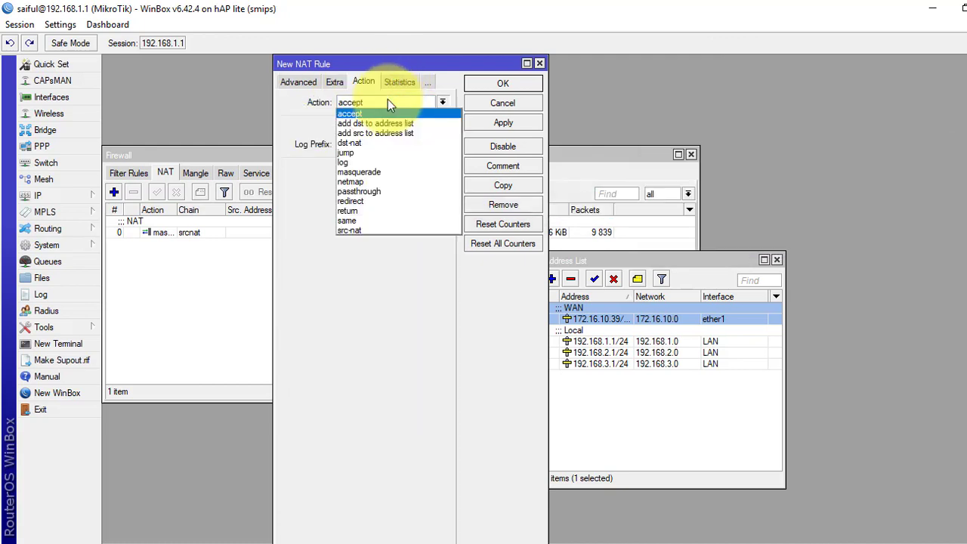
{"action": "left_click", "coordinate": [369, 142]}
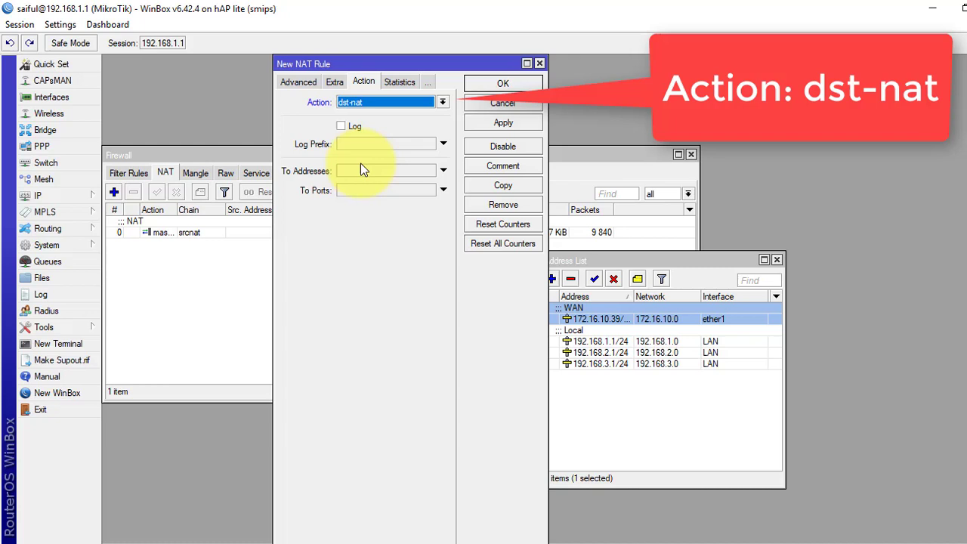
{"action": "left_click", "coordinate": [356, 173]}
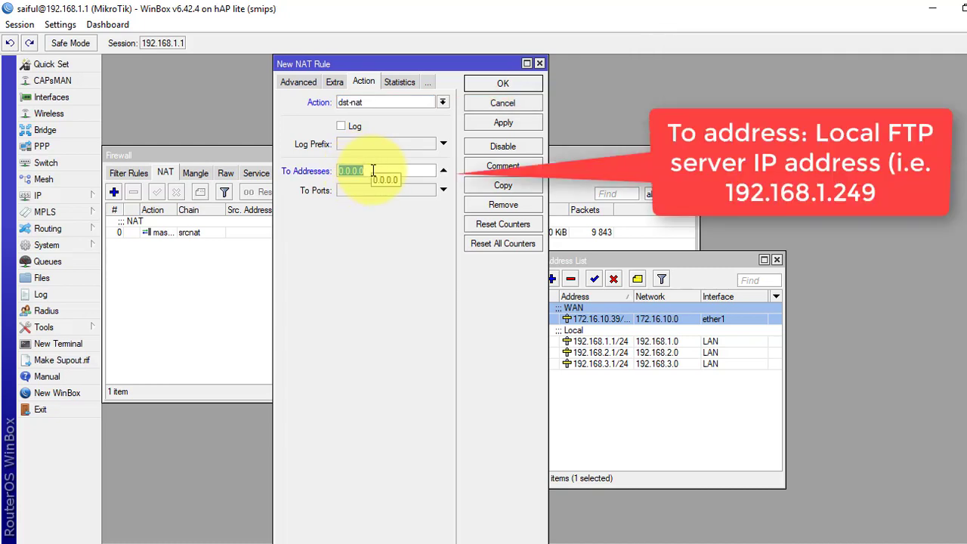
{"action": "type", "text": "192.168.1.249"}
{"action": "left_click", "coordinate": [372, 187]}
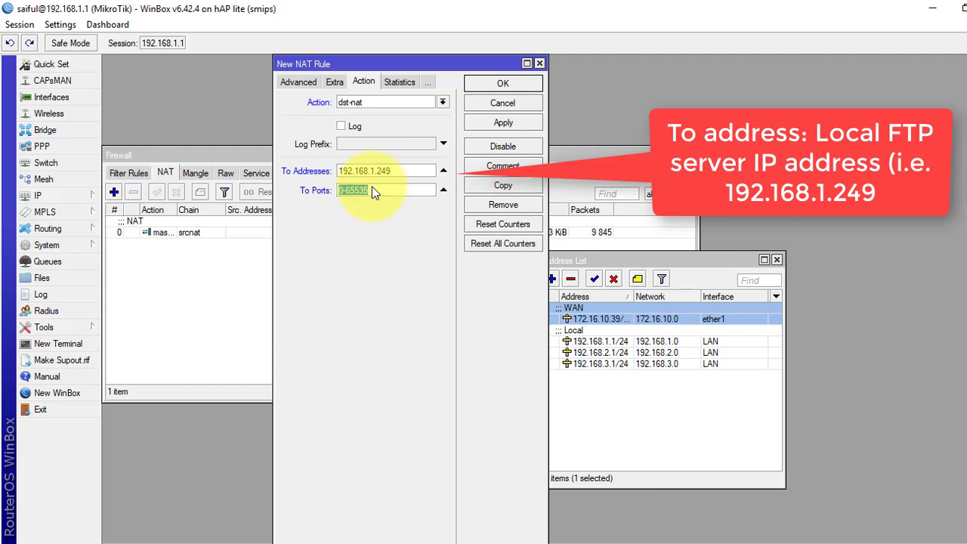
{"action": "type", "text": "21"}
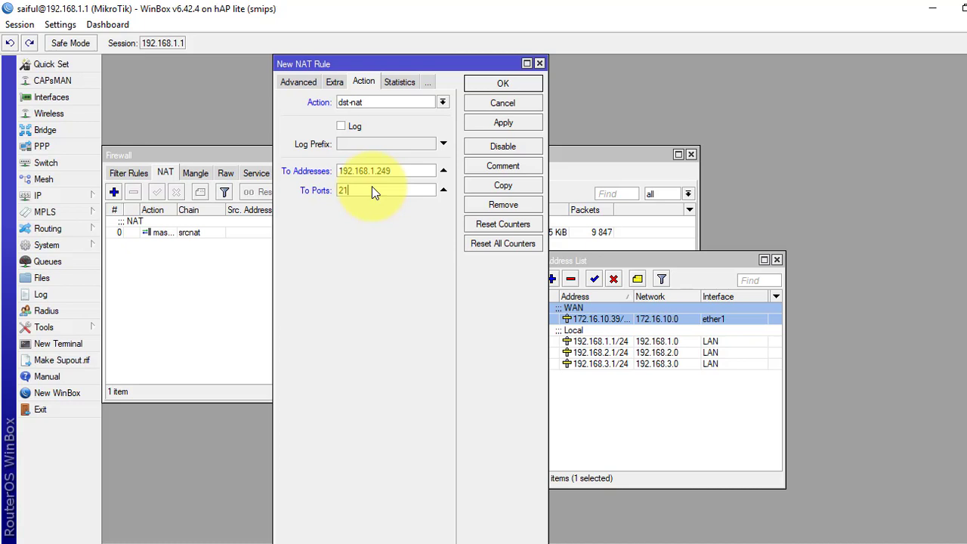
Step: Review the rule's General, Action and Advanced settings, then switch to Firefox
{"action": "left_click", "coordinate": [300, 82]}
{"action": "left_click", "coordinate": [290, 83]}
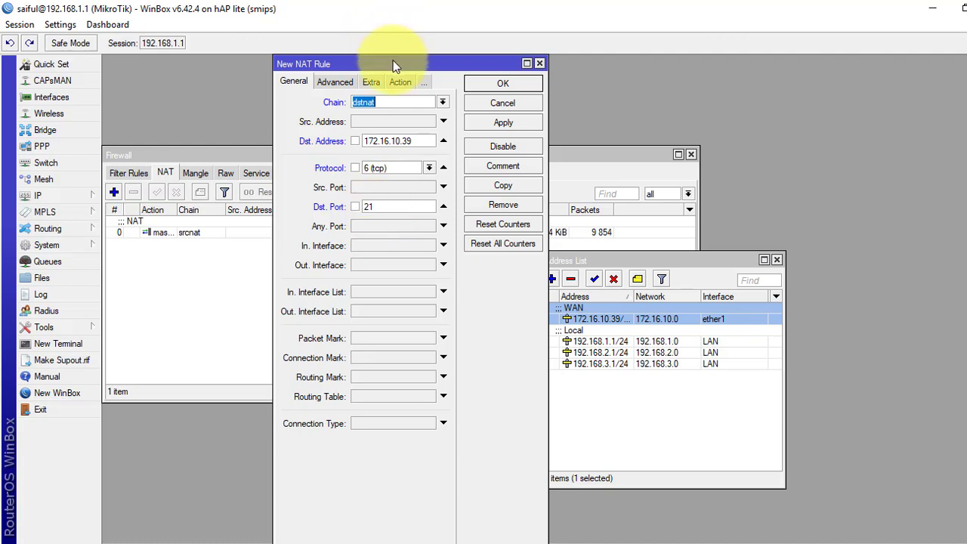
{"action": "left_click", "coordinate": [400, 83]}
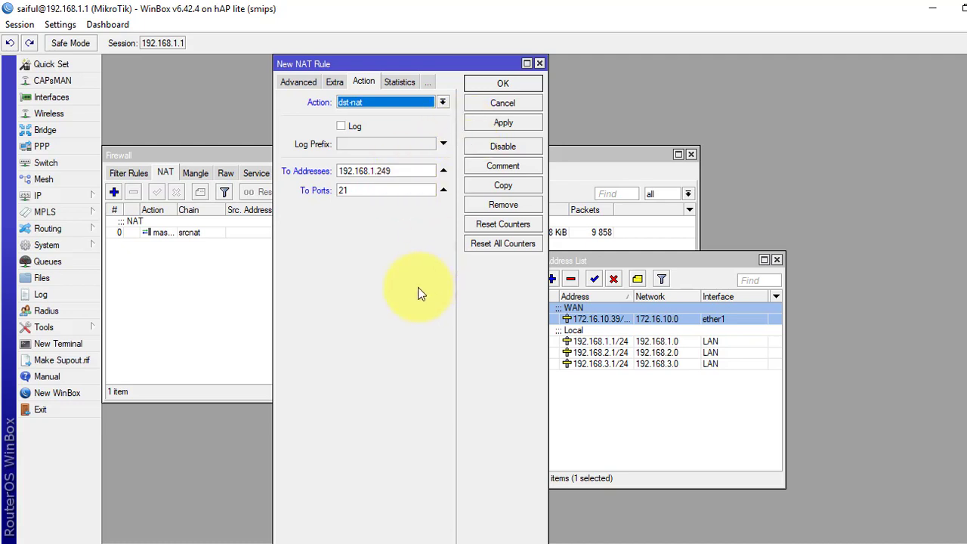
{"action": "left_click", "coordinate": [301, 83]}
{"action": "left_click", "coordinate": [296, 83]}
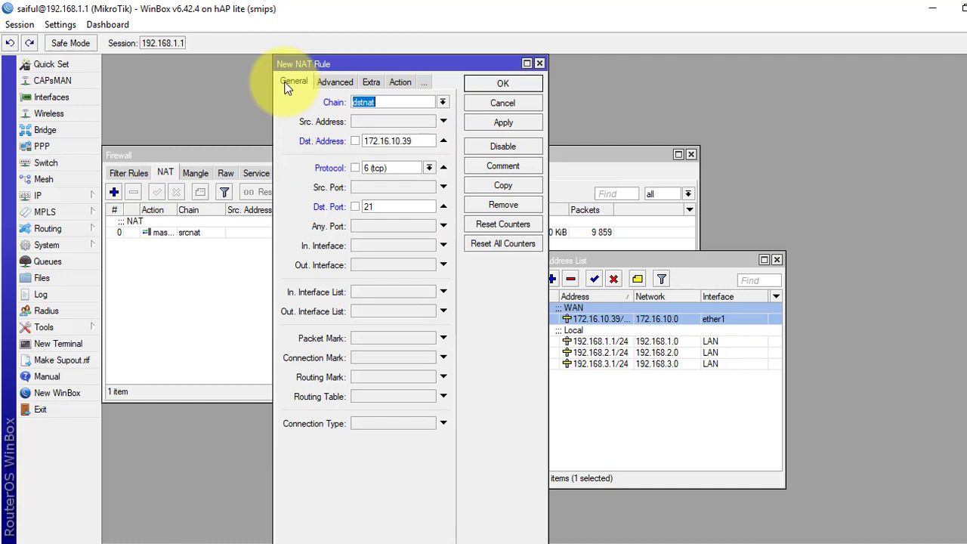
{"action": "left_click", "coordinate": [589, 541]}
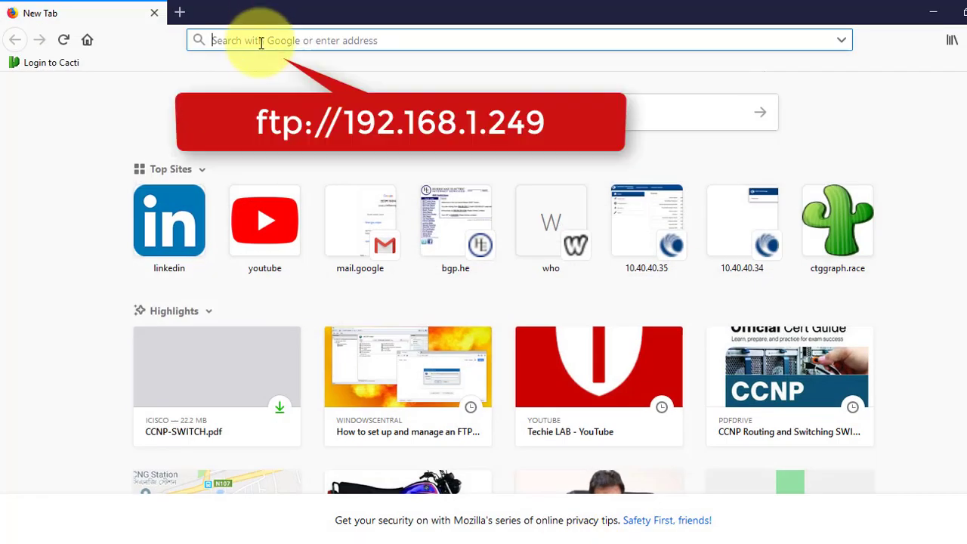
Step: Load ftp://192.168.1.249 in Firefox to show the FTP file index
{"action": "type", "text": "1"}
{"action": "key", "text": "BackSpace"}
{"action": "key", "text": "BackSpace"}
{"action": "type", "text": "ftp:"}
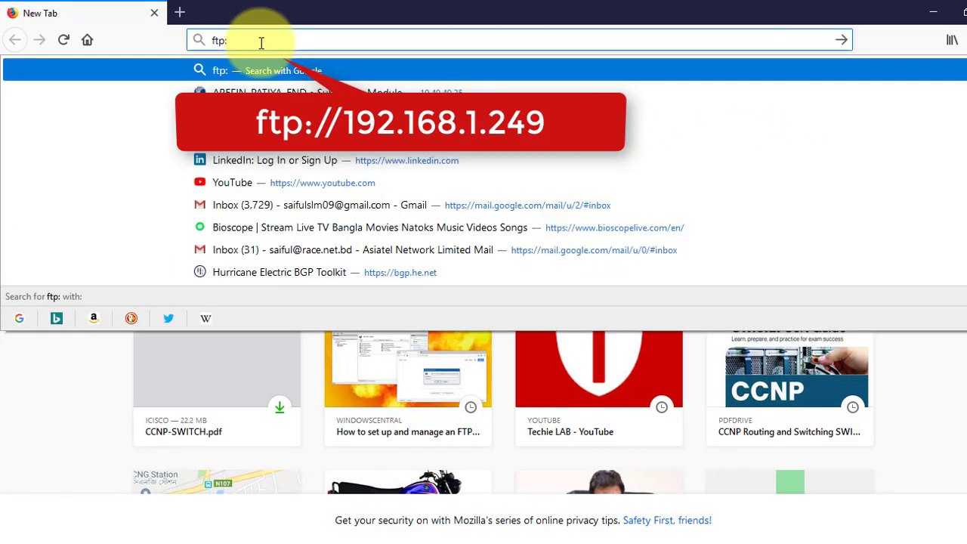
{"action": "type", "text": "//192.16"}
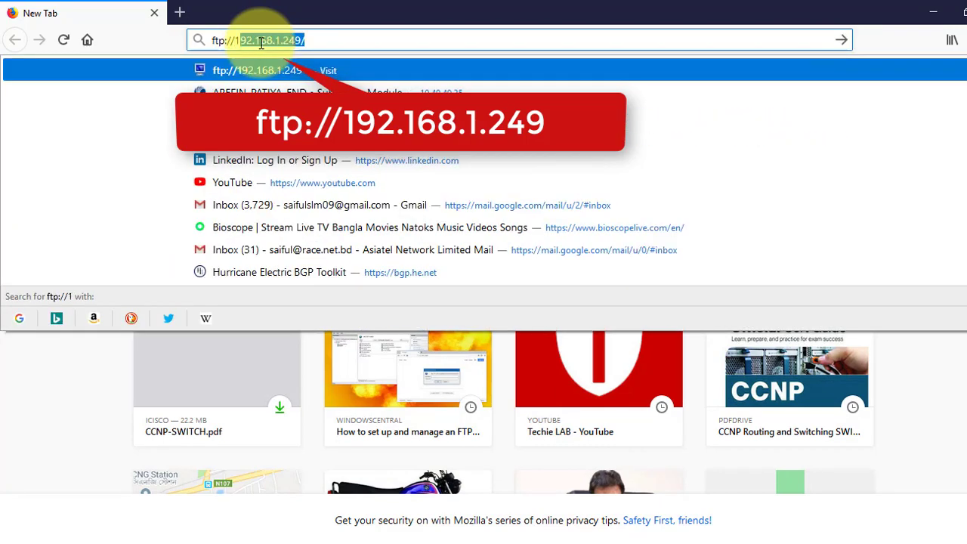
{"action": "type", "text": "8.1."}
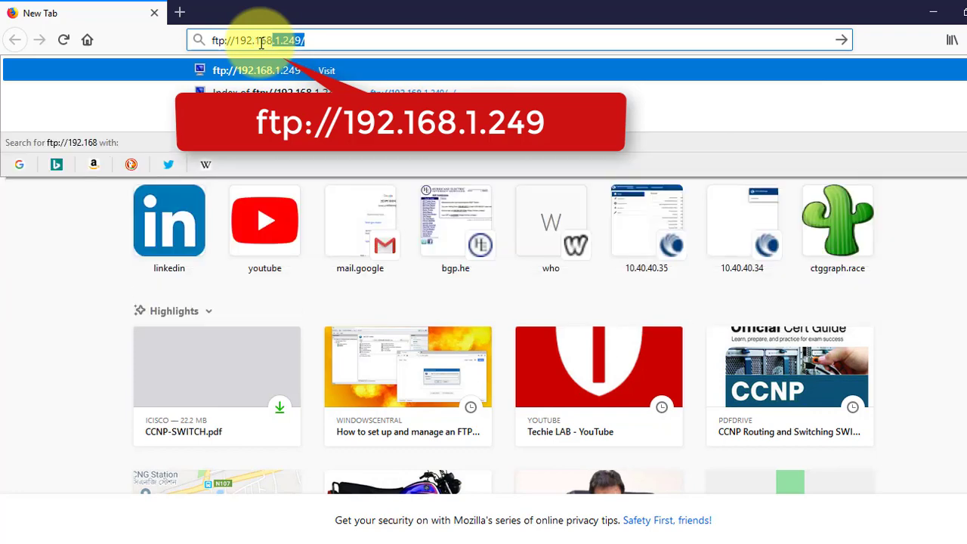
{"action": "key", "text": "Return"}
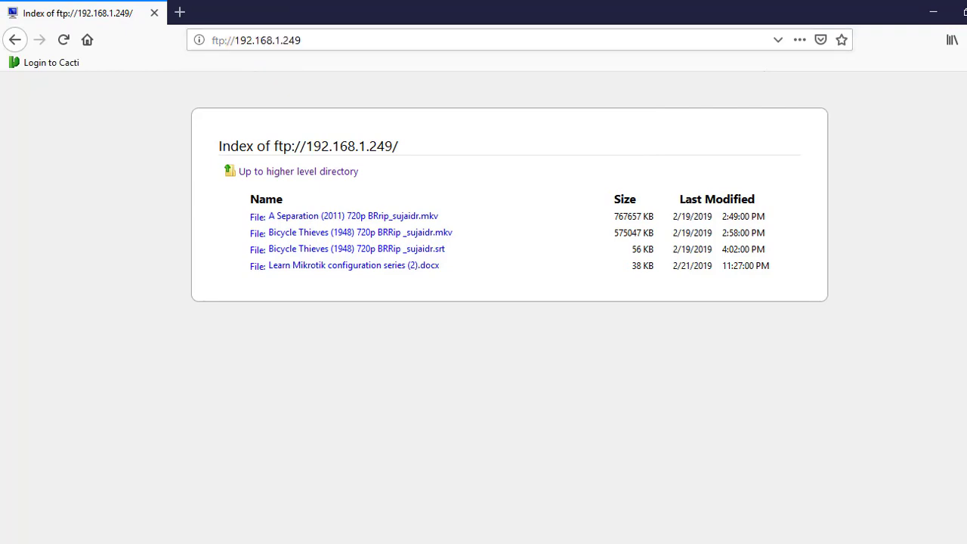
Step: Try ftp://172.16.10.39 in a new tab, cancel the login, and return to the first tab
{"action": "left_click", "coordinate": [179, 12]}
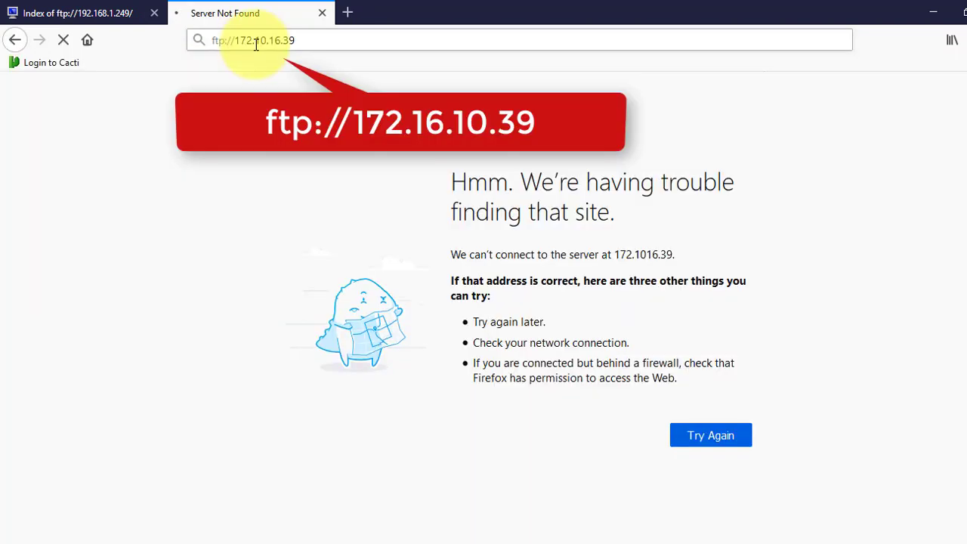
{"action": "left_click_drag", "start_coordinate": [255, 40], "coordinate": [341, 43]}
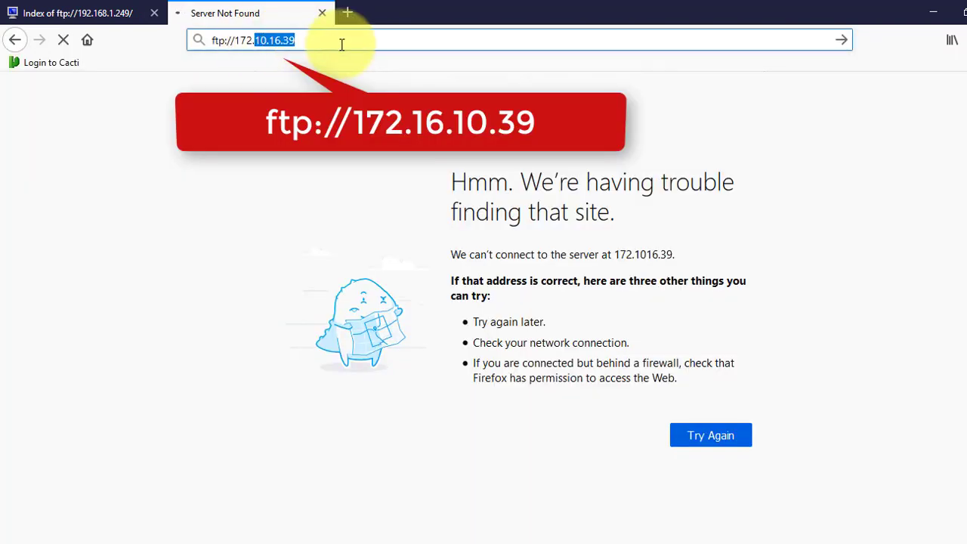
{"action": "type", "text": "16.1"}
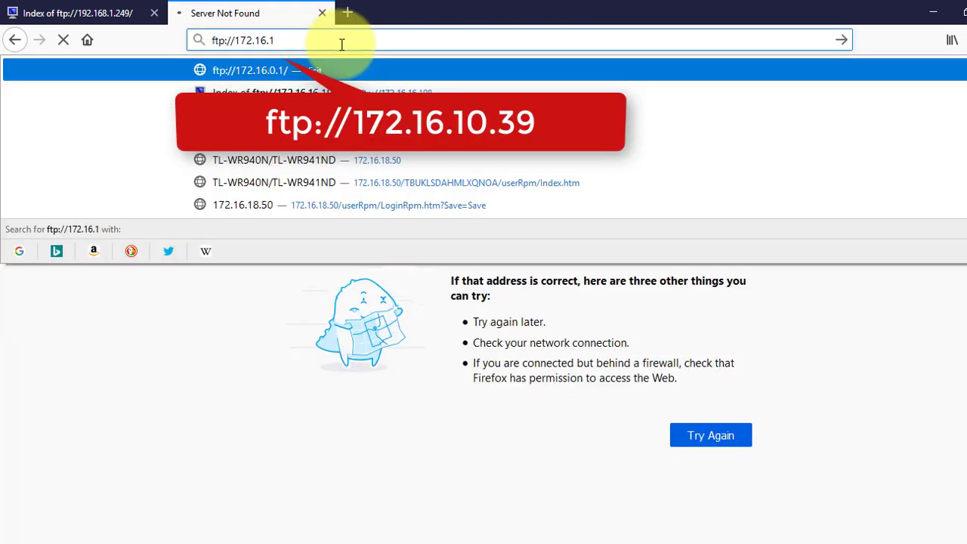
{"action": "type", "text": "0.39"}
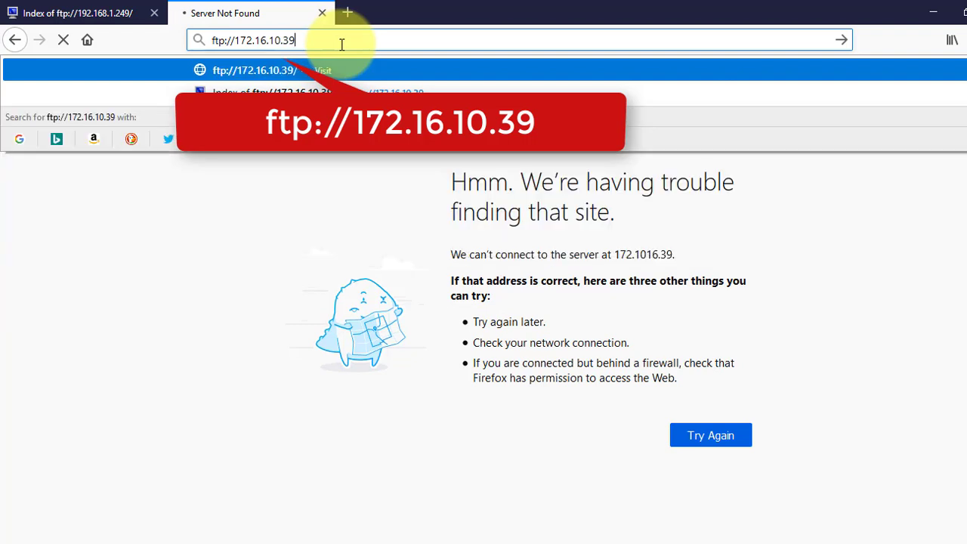
{"action": "key", "text": "Return"}
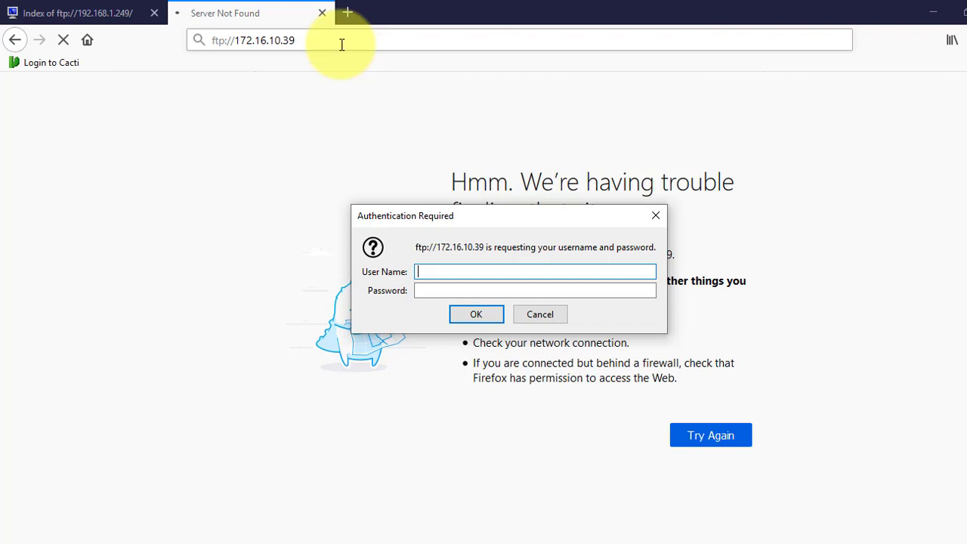
{"action": "left_click", "coordinate": [528, 314]}
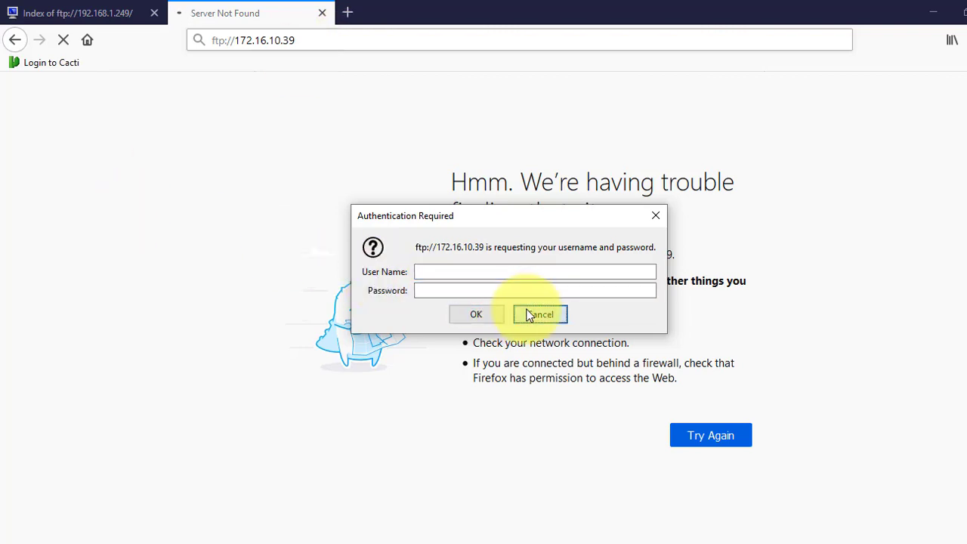
{"action": "left_click", "coordinate": [68, 13]}
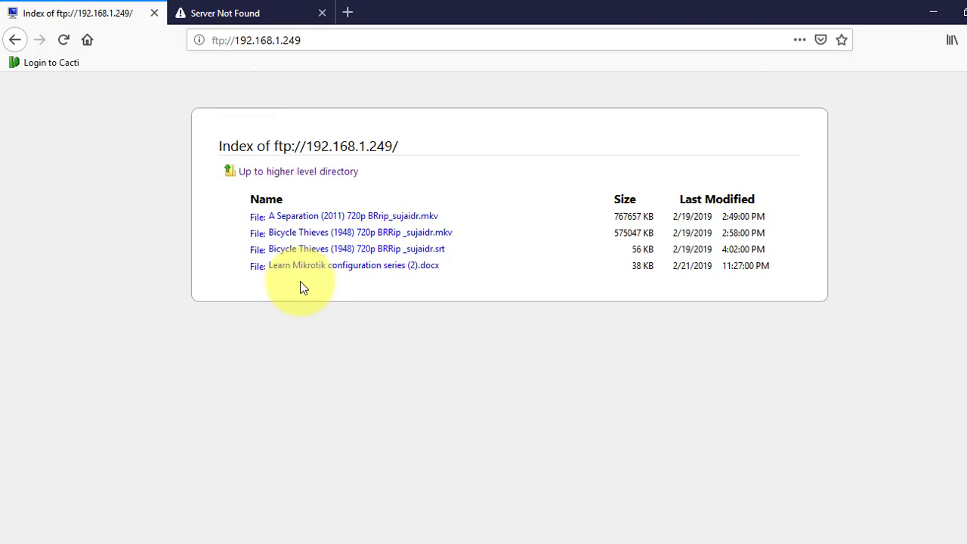
Step: Apply and confirm the dstnat rule so it is saved to the NAT list
{"action": "left_click", "coordinate": [240, 12]}
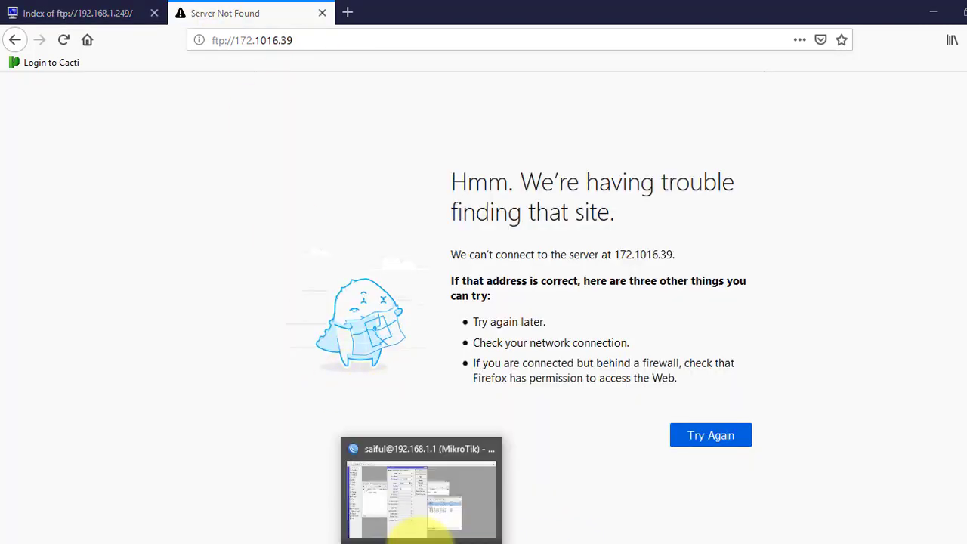
{"action": "left_click", "coordinate": [419, 532]}
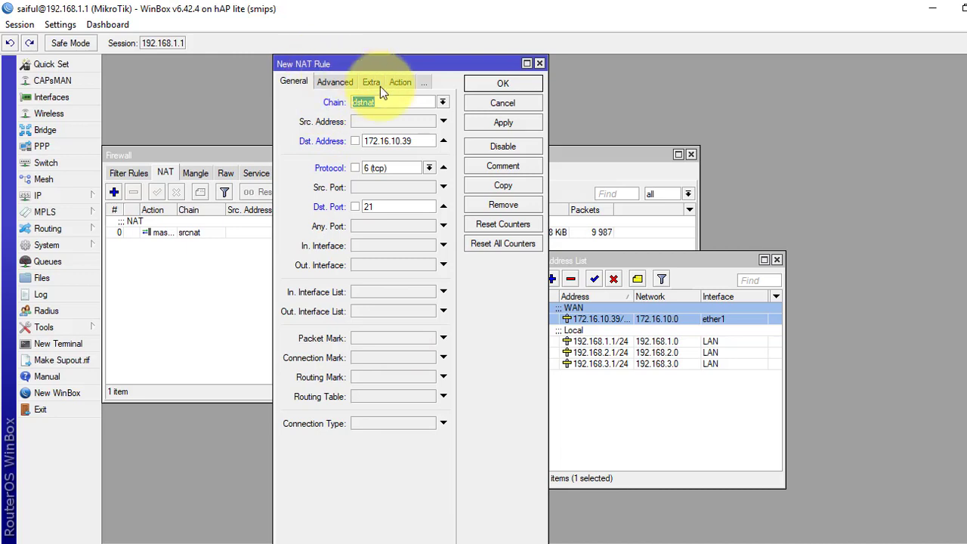
{"action": "left_click", "coordinate": [482, 122]}
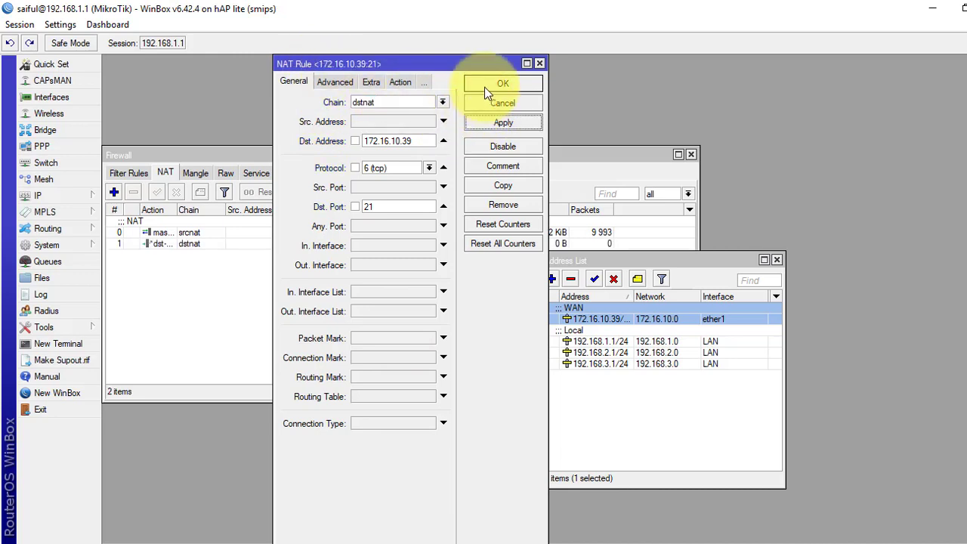
{"action": "left_click", "coordinate": [485, 87]}
{"action": "left_click", "coordinate": [361, 245]}
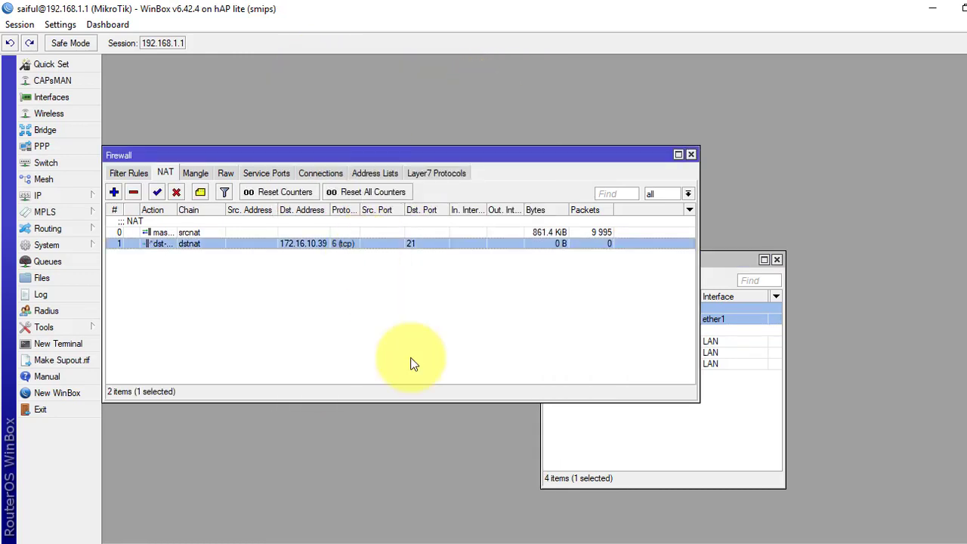
Step: Reload ftp://172.16.10.39 in the second tab, showing the same four-file FTP index
{"action": "left_click", "coordinate": [611, 540]}
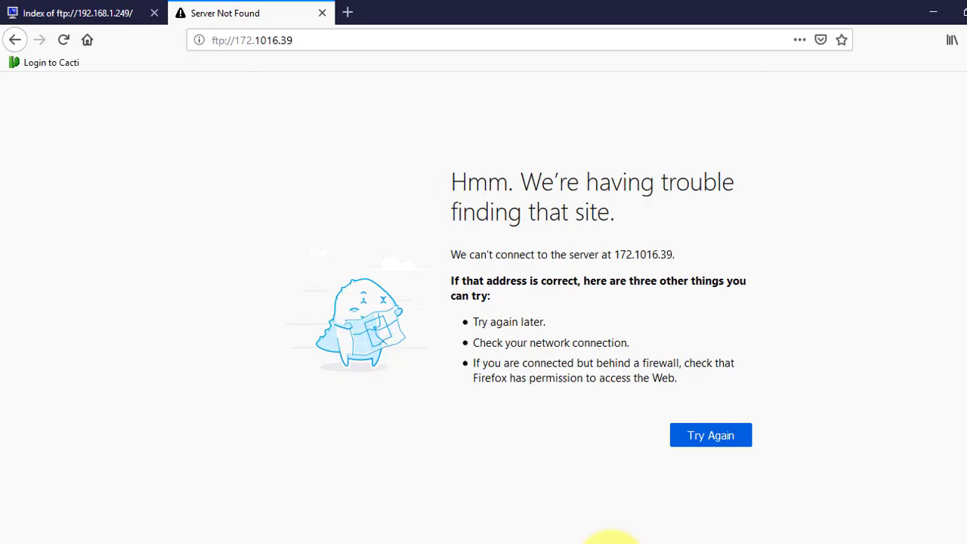
{"action": "left_click", "coordinate": [297, 44]}
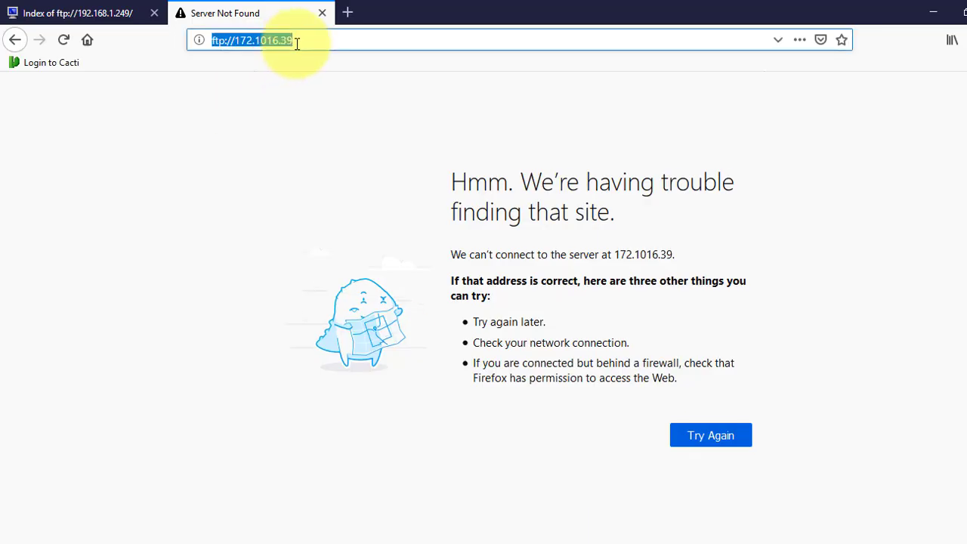
{"action": "left_click_drag", "start_coordinate": [257, 43], "coordinate": [302, 39]}
{"action": "left_click", "coordinate": [304, 38]}
{"action": "key", "text": "BackSpace"}
{"action": "key", "text": "BackSpace"}
{"action": "key", "text": "BackSpace"}
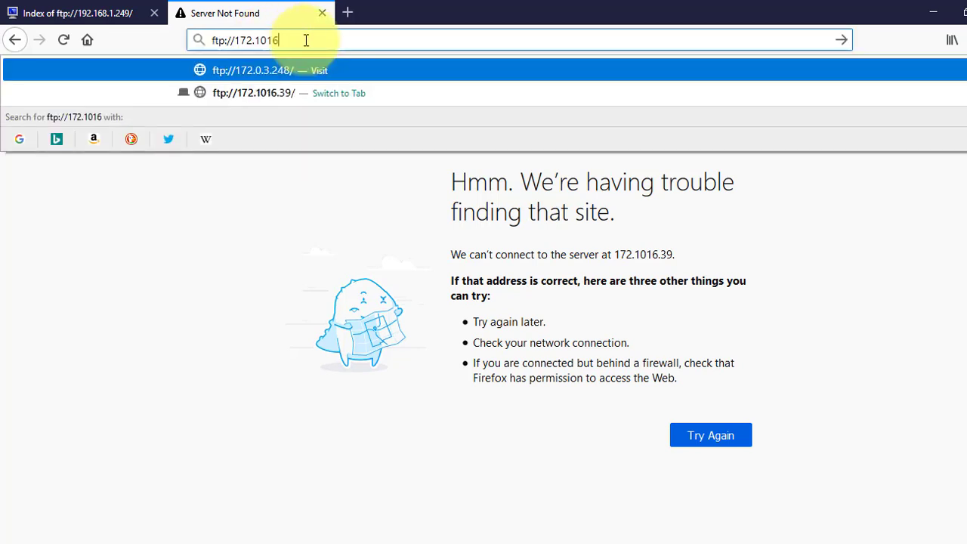
{"action": "key", "text": "BackSpace"}
{"action": "key", "text": "BackSpace"}
{"action": "key", "text": "BackSpace"}
{"action": "key", "text": "BackSpace"}
{"action": "type", "text": "16.10."}
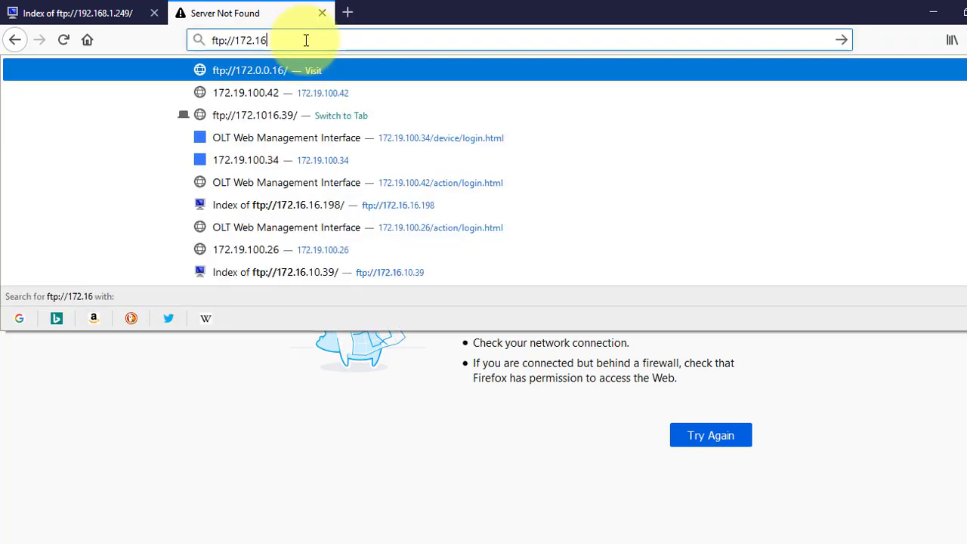
{"action": "type", "text": "39"}
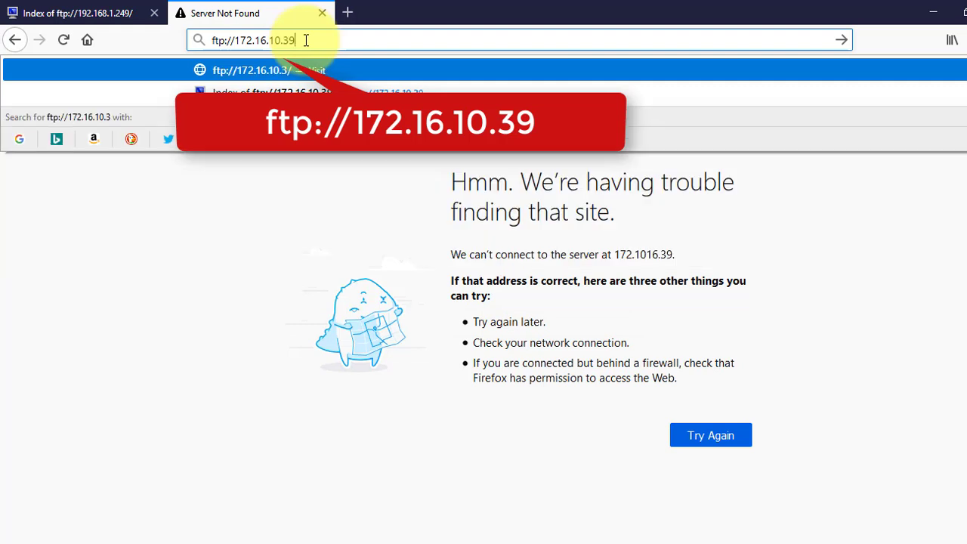
{"action": "key", "text": "Return"}
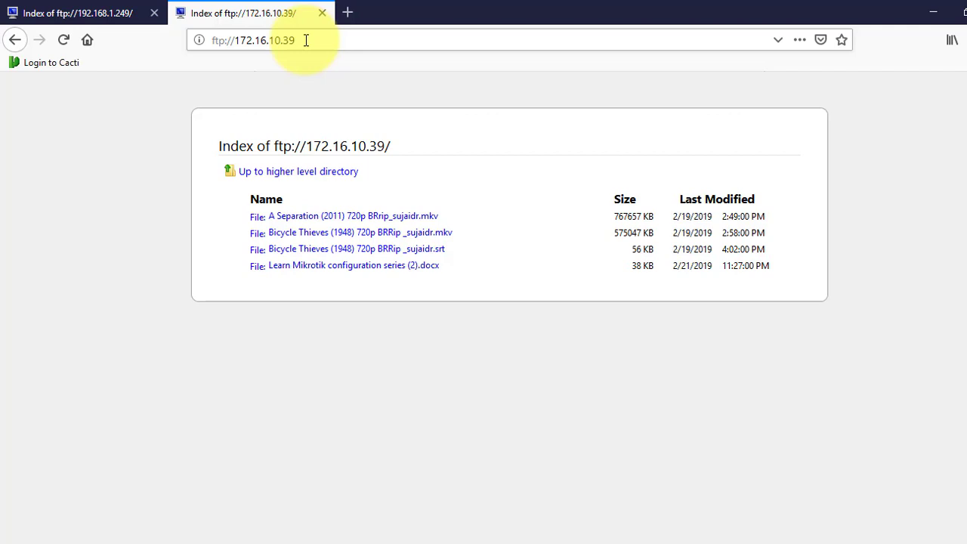
Step: Return to Foxit Reader showing the Fig 16.1 port-forwarding diagram
{"action": "left_click", "coordinate": [637, 538]}
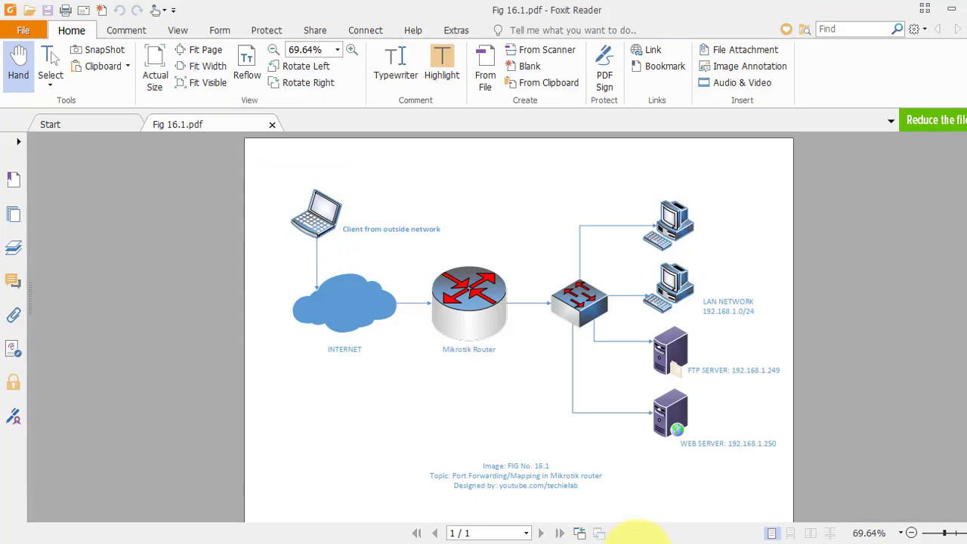